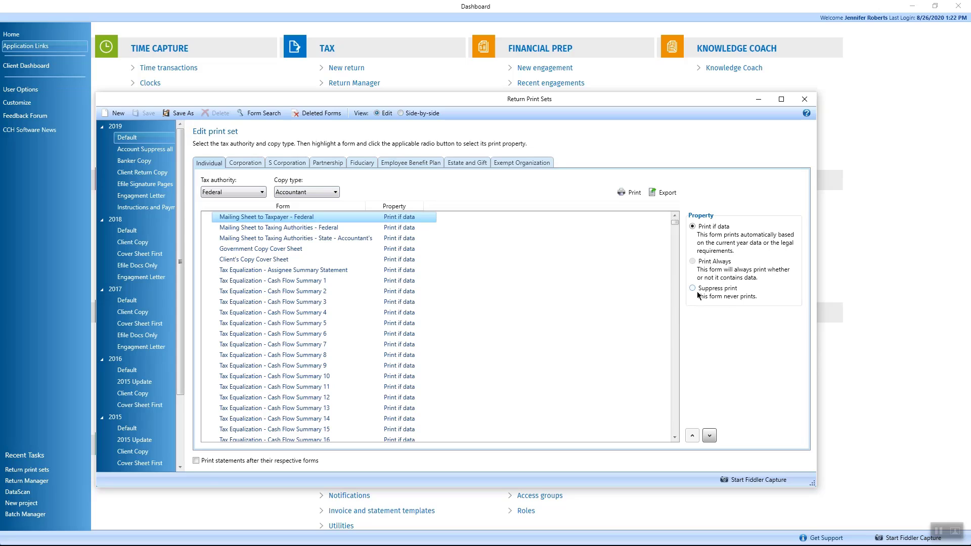
Step: Examine the form print properties and available tax authorities in the 2019 Default print set, and close the print set editor
{"action": "left_click", "coordinate": [697, 294]}
{"action": "left_click", "coordinate": [263, 194]}
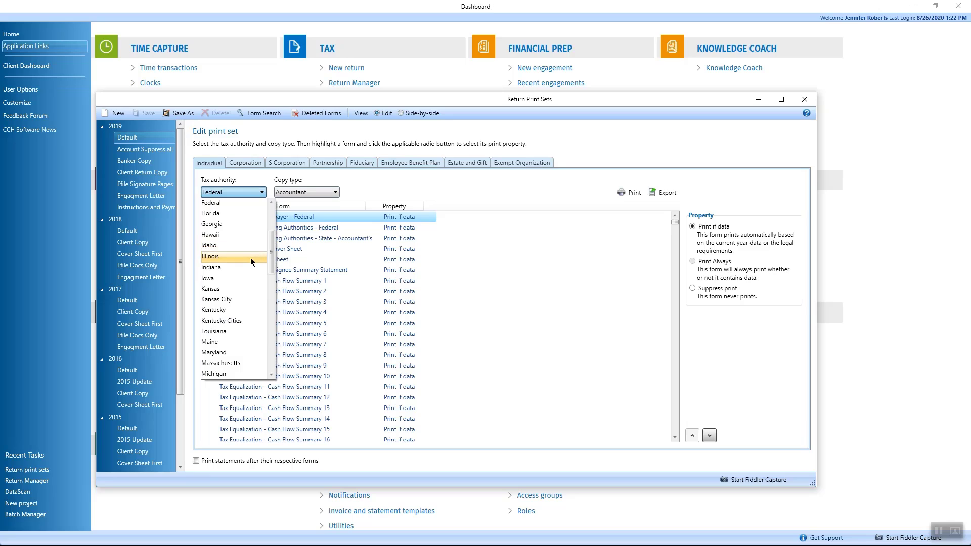
{"action": "left_click", "coordinate": [393, 187]}
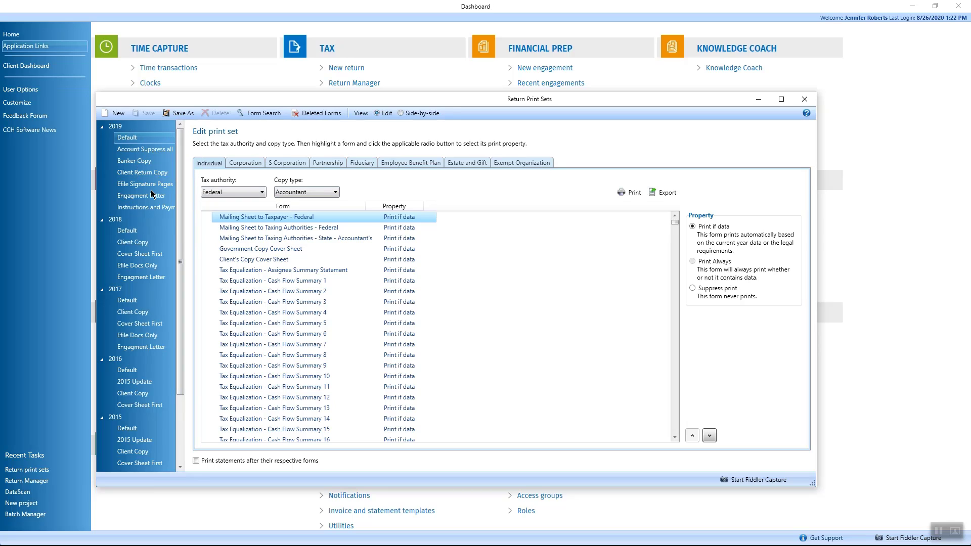
{"action": "key", "text": "ctrl"}
{"action": "key", "text": "ctrl"}
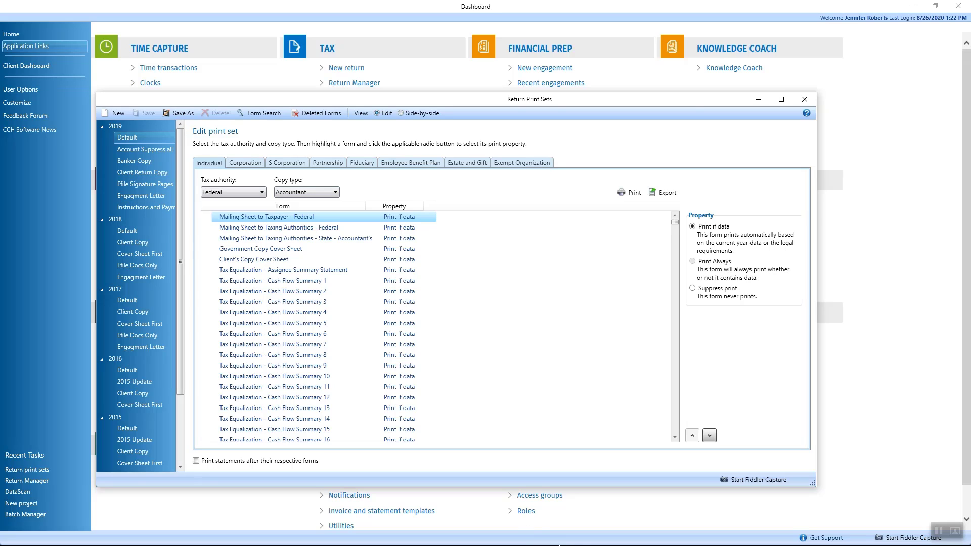
{"action": "left_click", "coordinate": [805, 99]}
{"action": "left_click", "coordinate": [912, 7]}
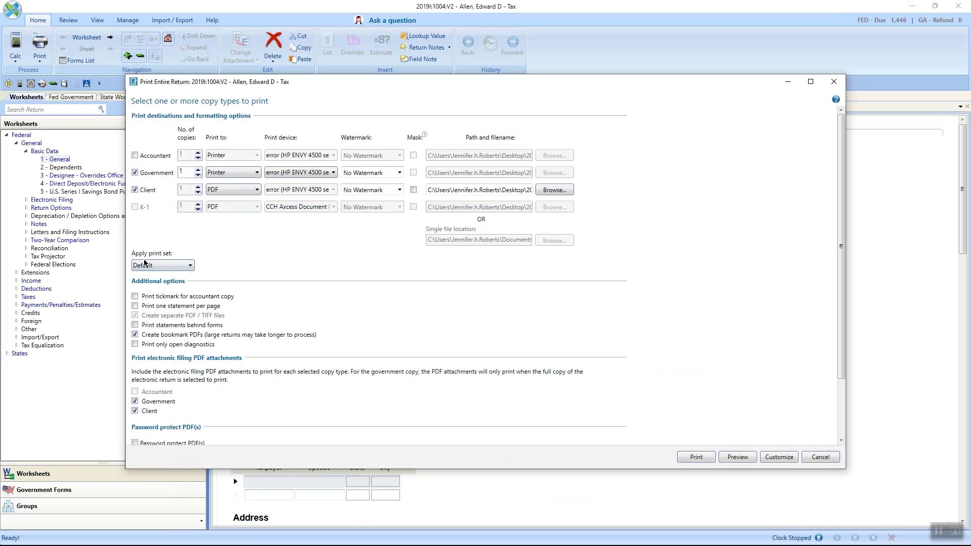
Step: View the print sets available for printing the entire return, and leave the print dialog without printing
{"action": "left_click", "coordinate": [186, 267]}
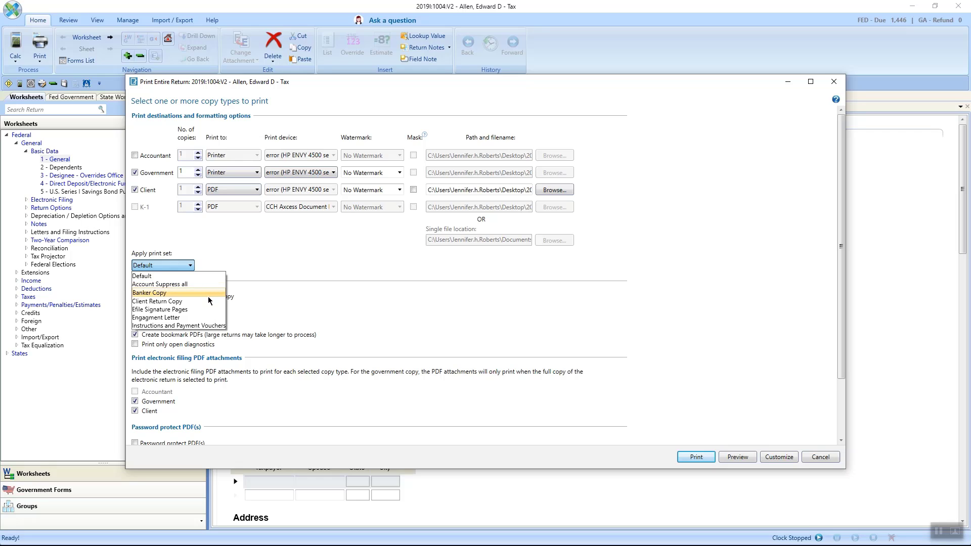
{"action": "left_click", "coordinate": [271, 269]}
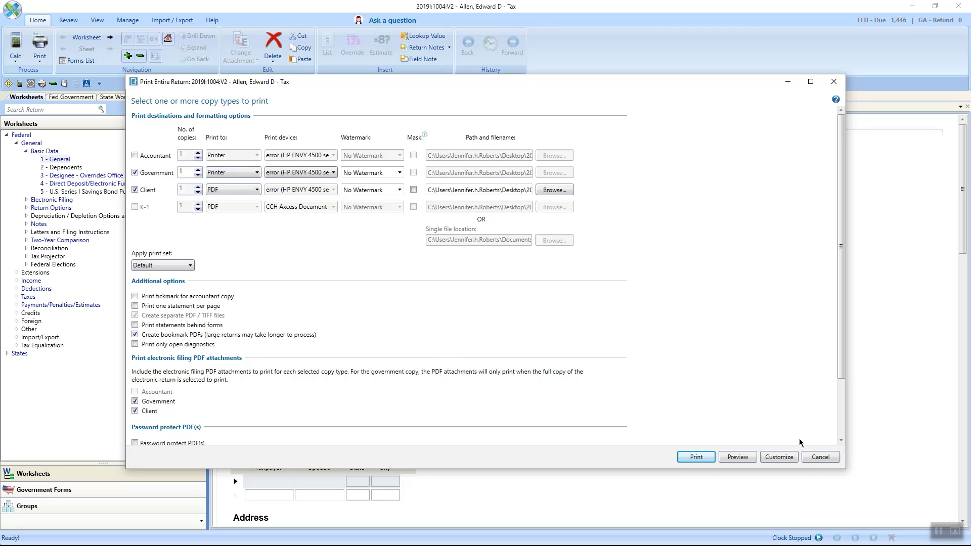
{"action": "left_click", "coordinate": [819, 457]}
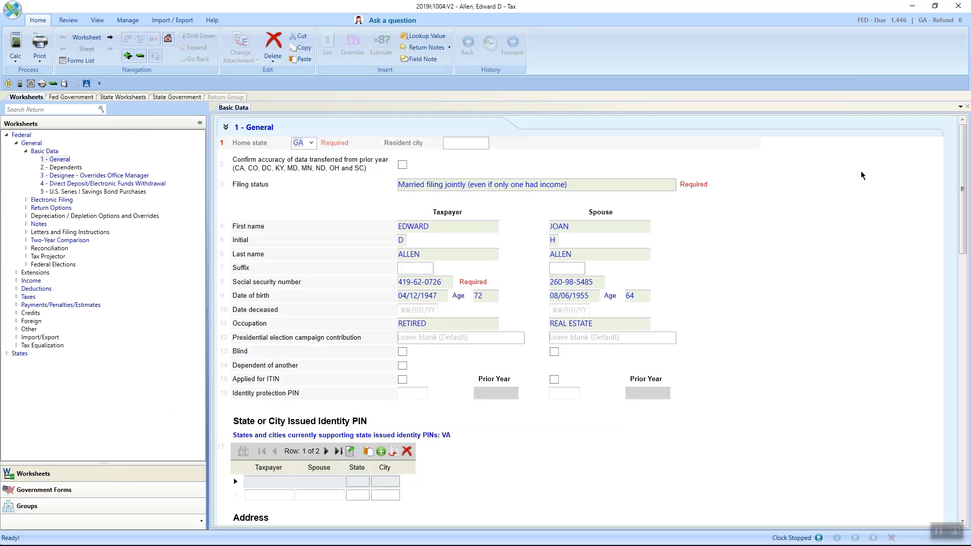
{"action": "left_click", "coordinate": [913, 8]}
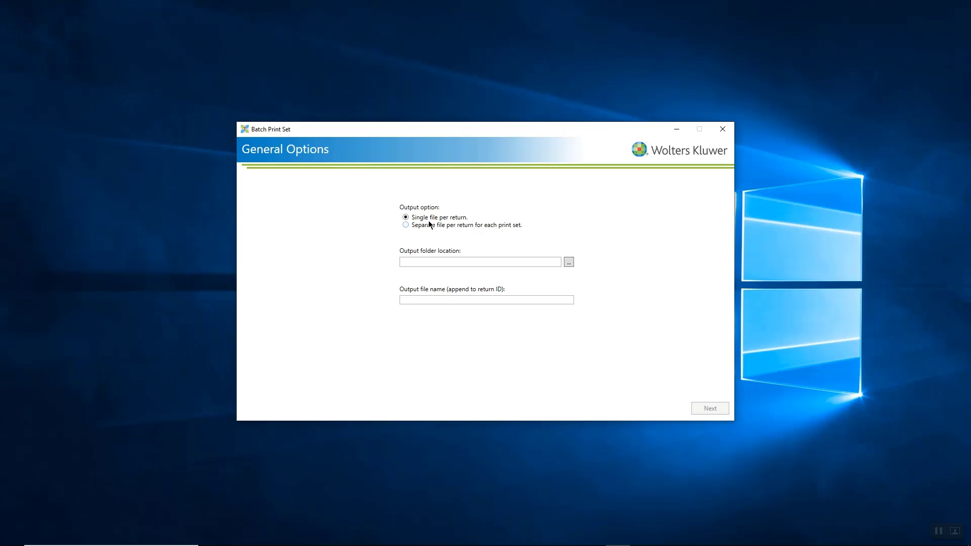
Step: Output a separate file per return for each print set, saved to a folder inside Batch Print Utility, and continue to return selection
{"action": "left_click", "coordinate": [426, 227]}
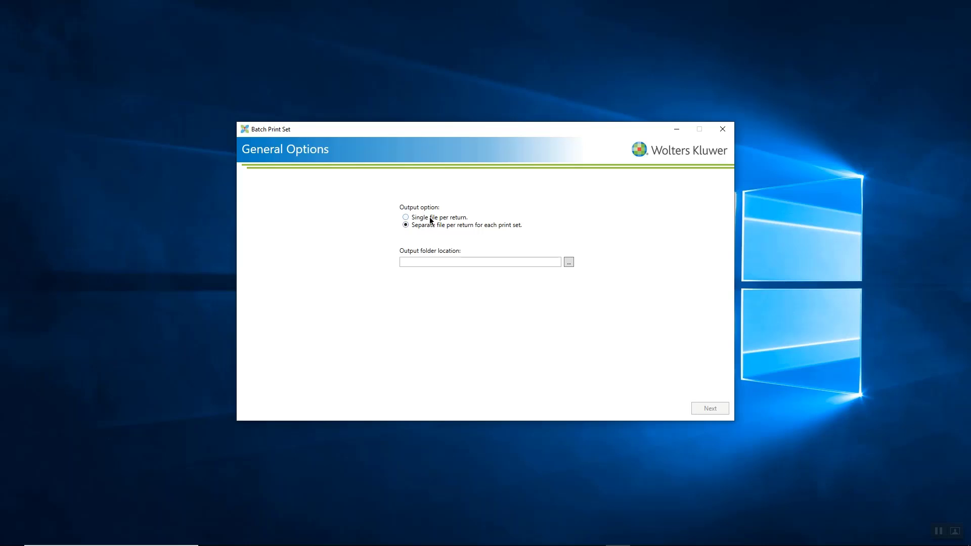
{"action": "left_click", "coordinate": [568, 262]}
{"action": "left_click", "coordinate": [441, 329]}
{"action": "left_click", "coordinate": [451, 251]}
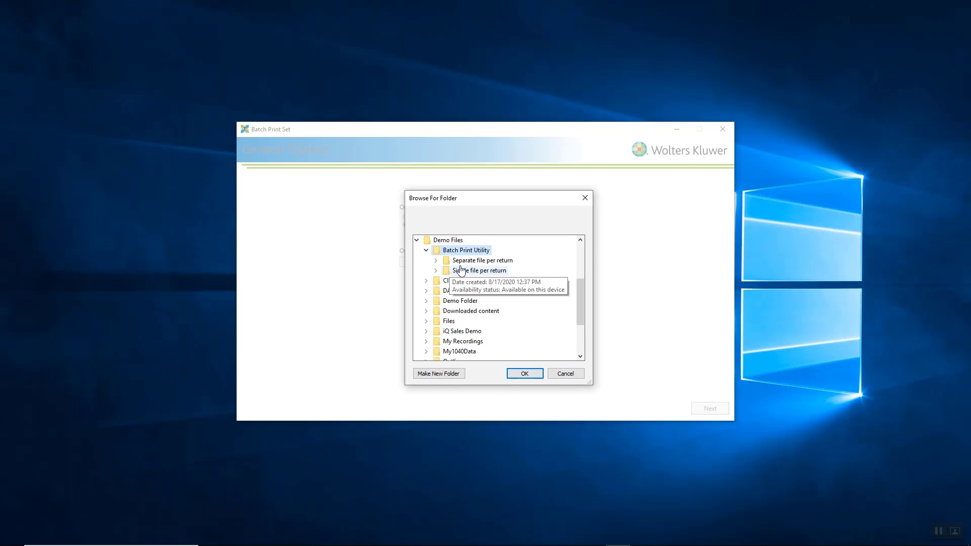
{"action": "left_click", "coordinate": [458, 261]}
{"action": "left_click", "coordinate": [469, 270]}
{"action": "left_click", "coordinate": [525, 373]}
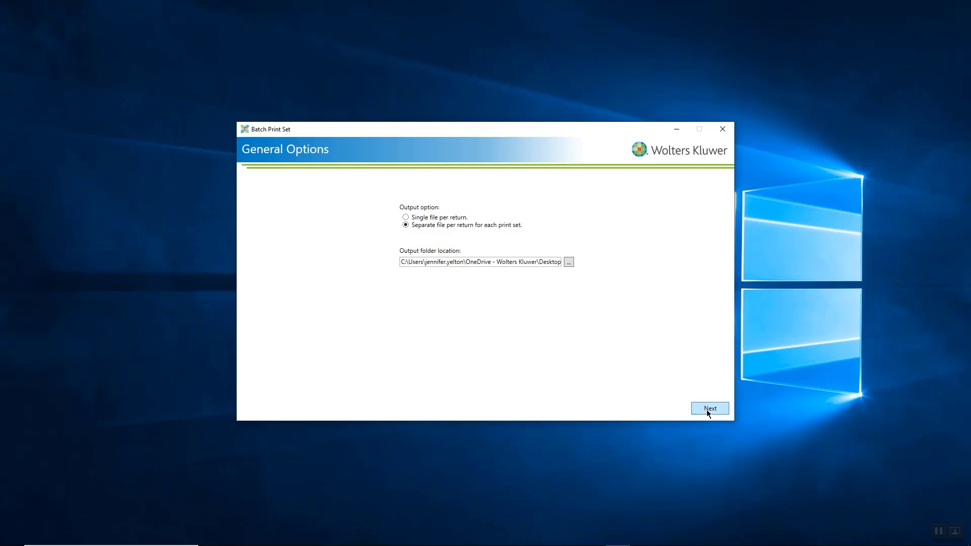
{"action": "left_click", "coordinate": [708, 408]}
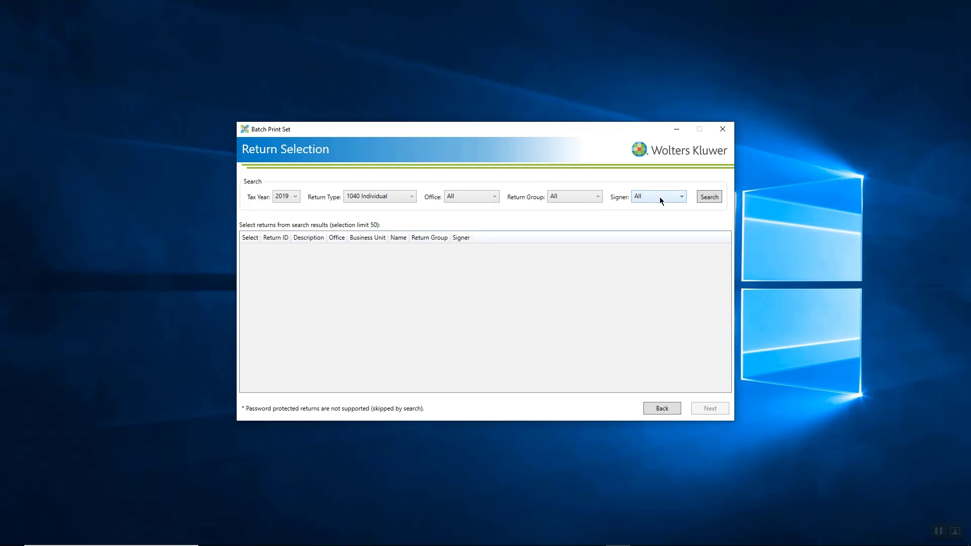
Step: Search for 2019 1040 Individual returns in the JHR Personal Returns group, and proceed with the first listed return selected
{"action": "left_click", "coordinate": [585, 197]}
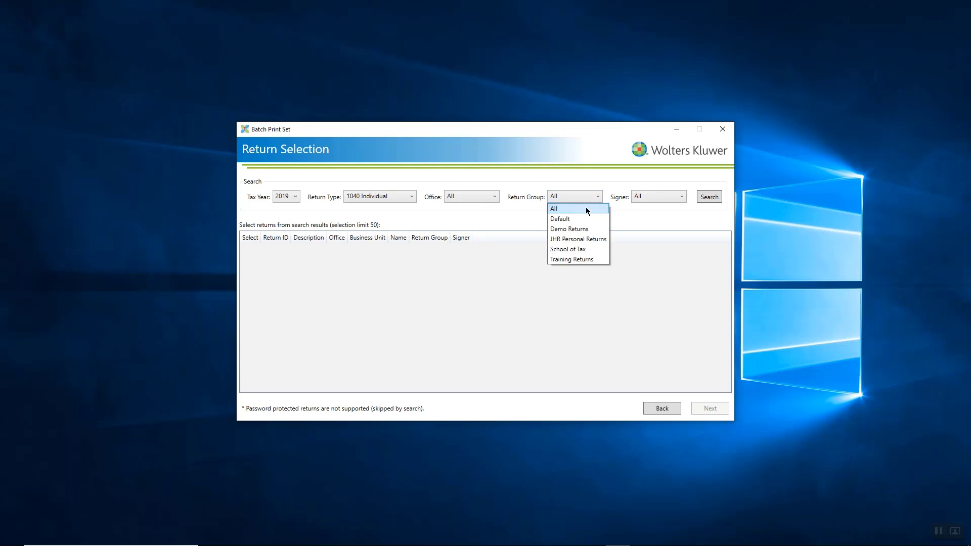
{"action": "left_click", "coordinate": [587, 239]}
{"action": "left_click", "coordinate": [702, 198]}
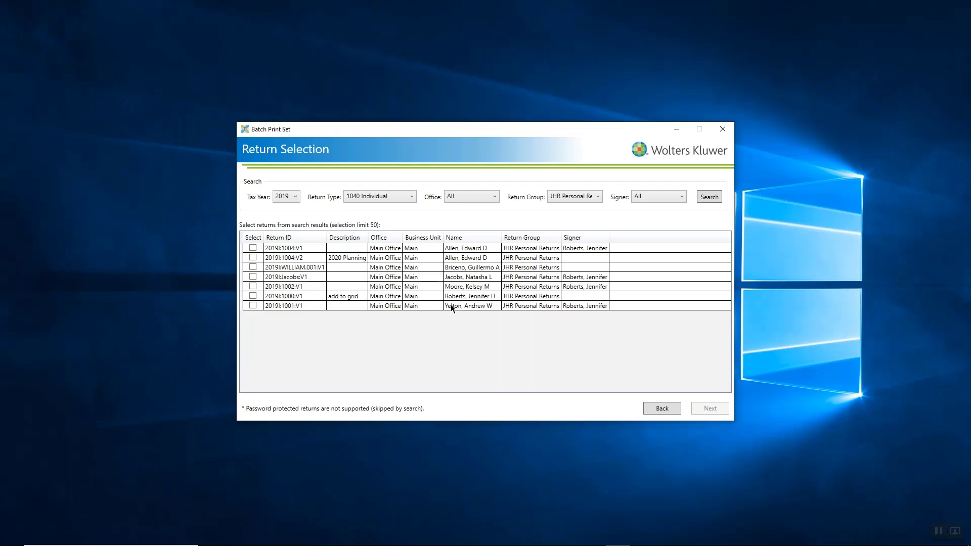
{"action": "left_click", "coordinate": [253, 248]}
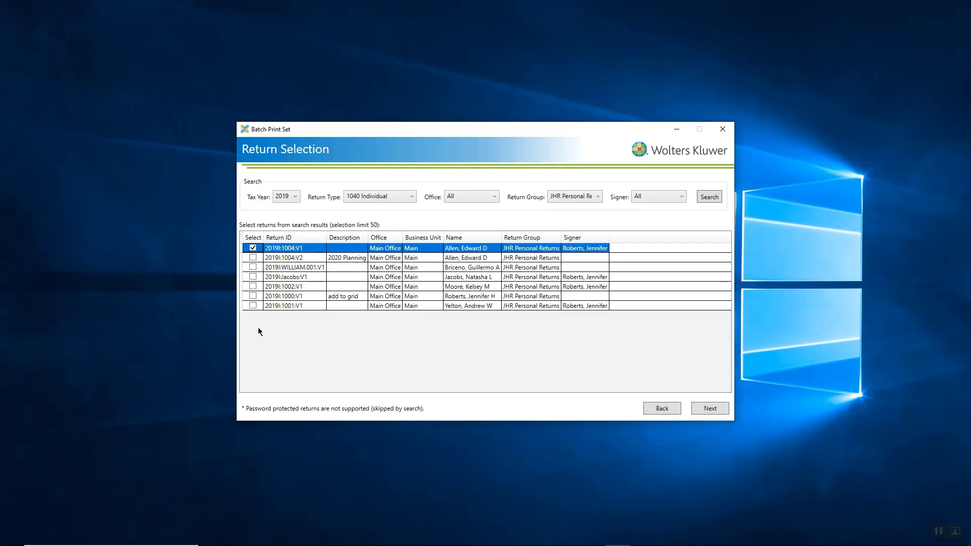
{"action": "left_click", "coordinate": [710, 408]}
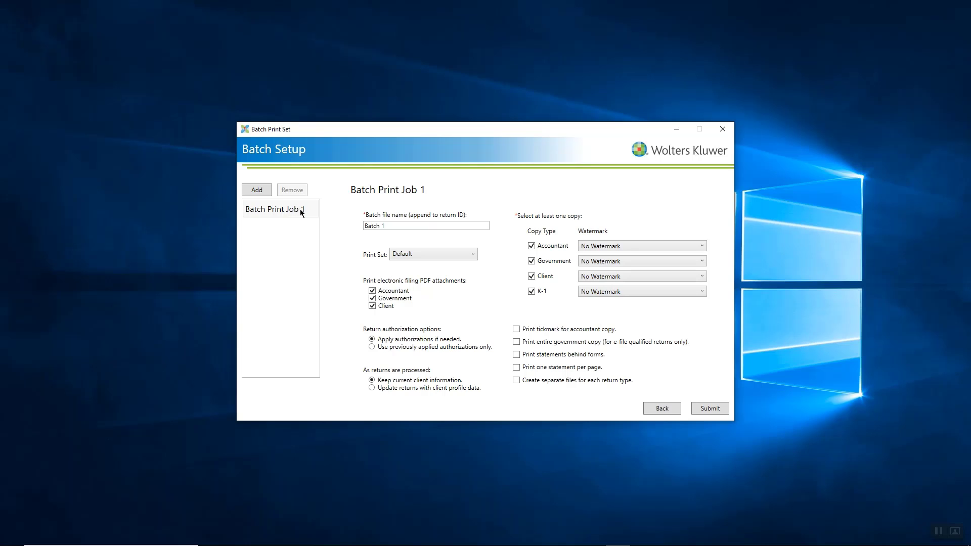
Step: Configure Batch Print Job 1 with file name and print set Client Return Copy, client copy only, without e-filing PDF attachments
{"action": "left_click", "coordinate": [421, 255]}
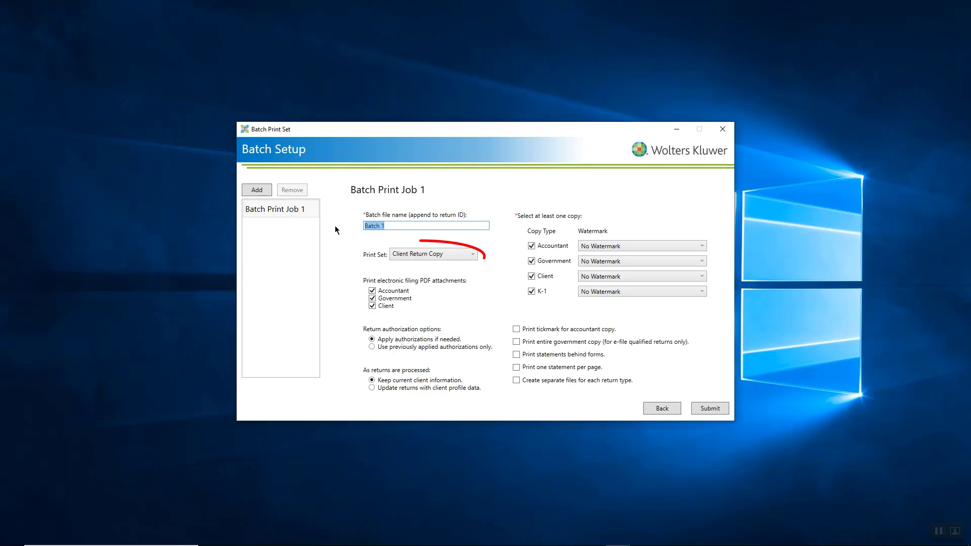
{"action": "type", "text": "Client Return Copy"}
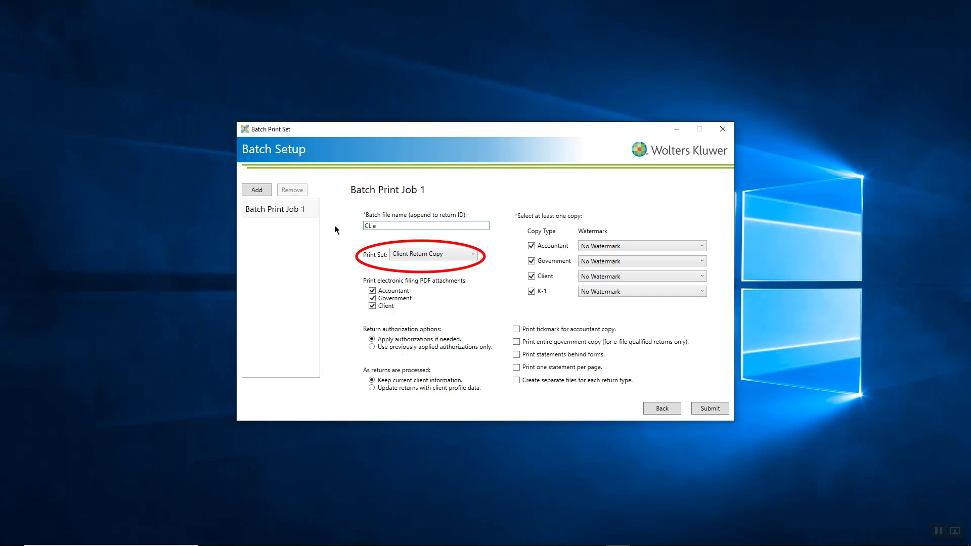
{"action": "left_click", "coordinate": [532, 246]}
{"action": "left_click", "coordinate": [532, 261]}
{"action": "left_click", "coordinate": [531, 292]}
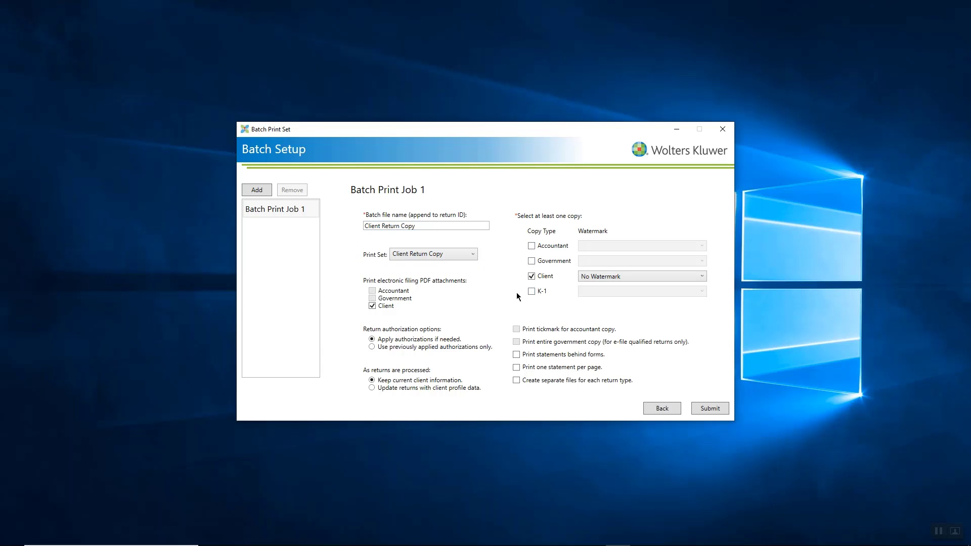
{"action": "left_click", "coordinate": [372, 306]}
Step: Add Batch Print Job 2 named Efile Signature with the Efile Signature Pages print set, accountant copy only, without e-filing PDF attachments
{"action": "left_click", "coordinate": [265, 191]}
{"action": "left_click", "coordinate": [265, 228]}
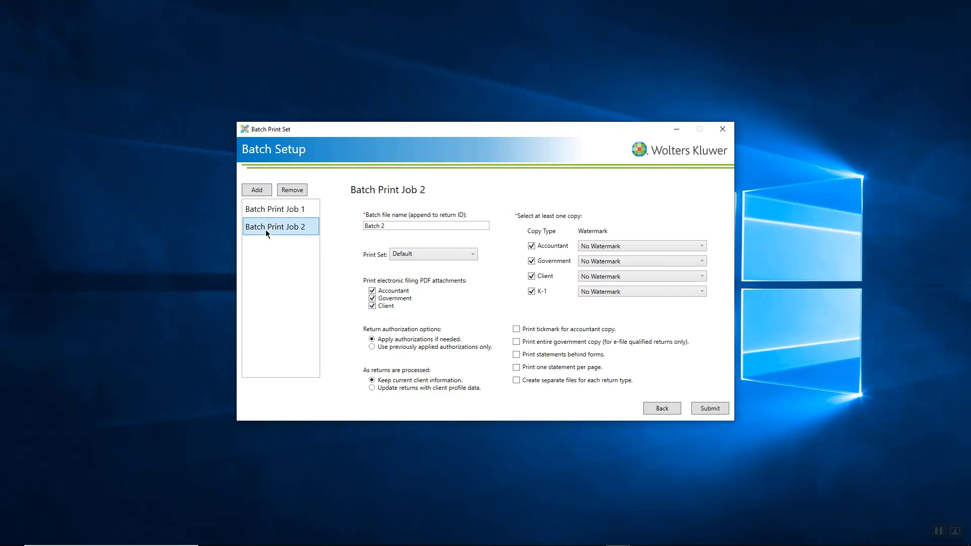
{"action": "key", "text": "Tab"}
{"action": "type", "text": "Efile Signature"}
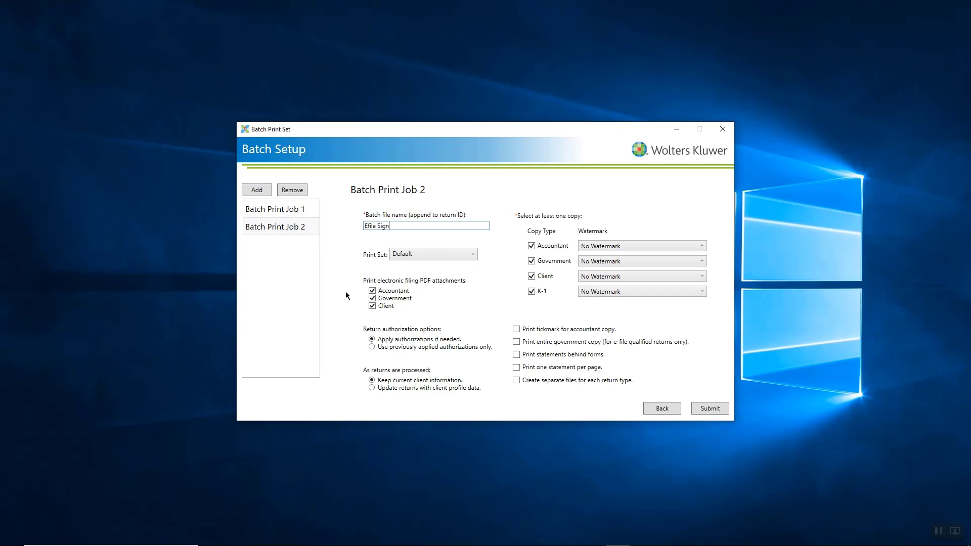
{"action": "left_click", "coordinate": [472, 254]}
{"action": "left_click", "coordinate": [435, 304]}
{"action": "left_click", "coordinate": [545, 261]}
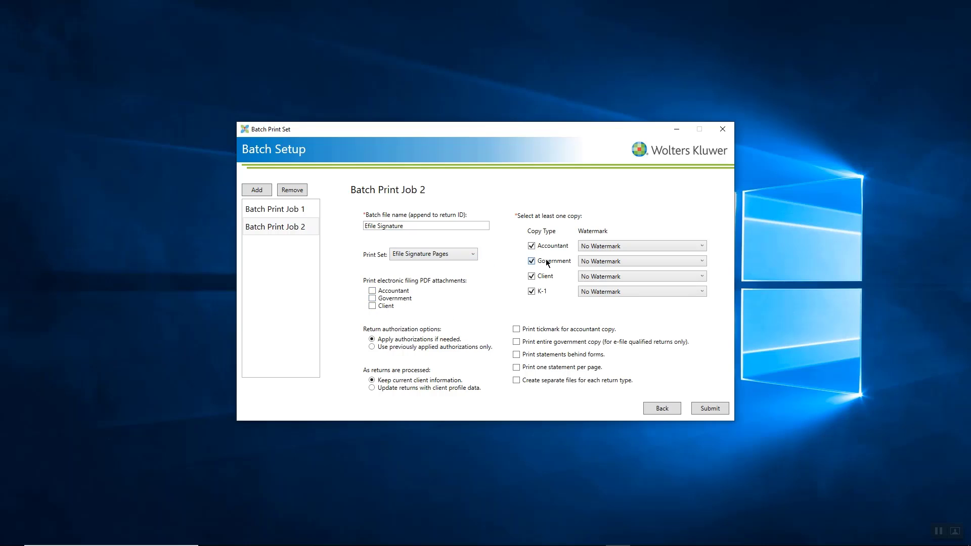
{"action": "left_click", "coordinate": [541, 276]}
{"action": "left_click", "coordinate": [540, 292]}
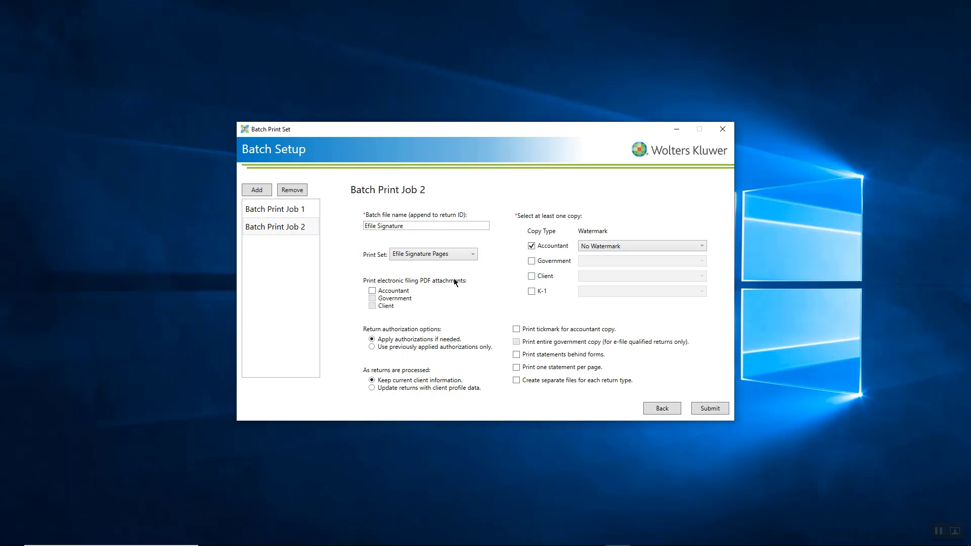
Step: Add a third job named Instructions and Vouchers with the Instructions and Payment Vouchers print set, accountant copy only, and submit the batch
{"action": "left_click", "coordinate": [250, 191]}
{"action": "type", "text": "Instructions and Vouchers"}
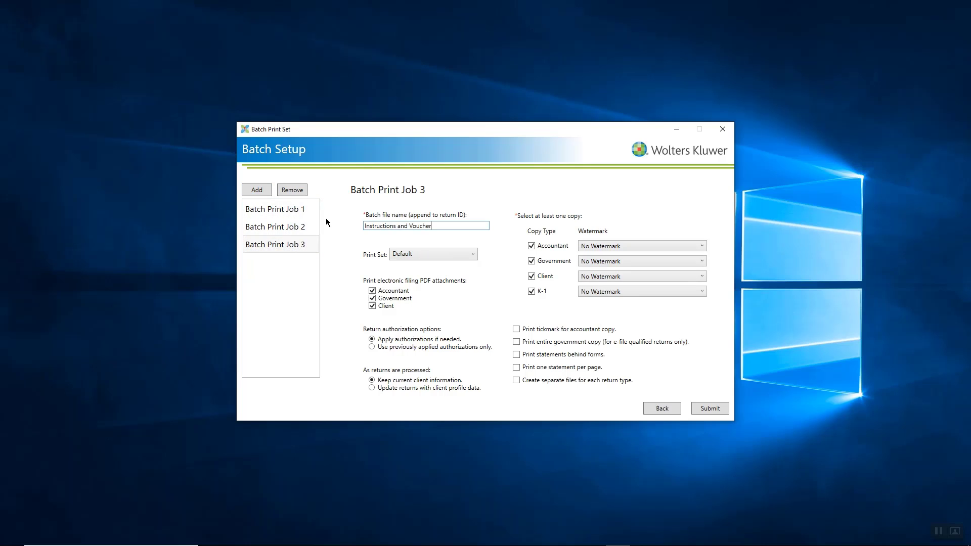
{"action": "left_click", "coordinate": [433, 254]}
{"action": "left_click", "coordinate": [439, 328]}
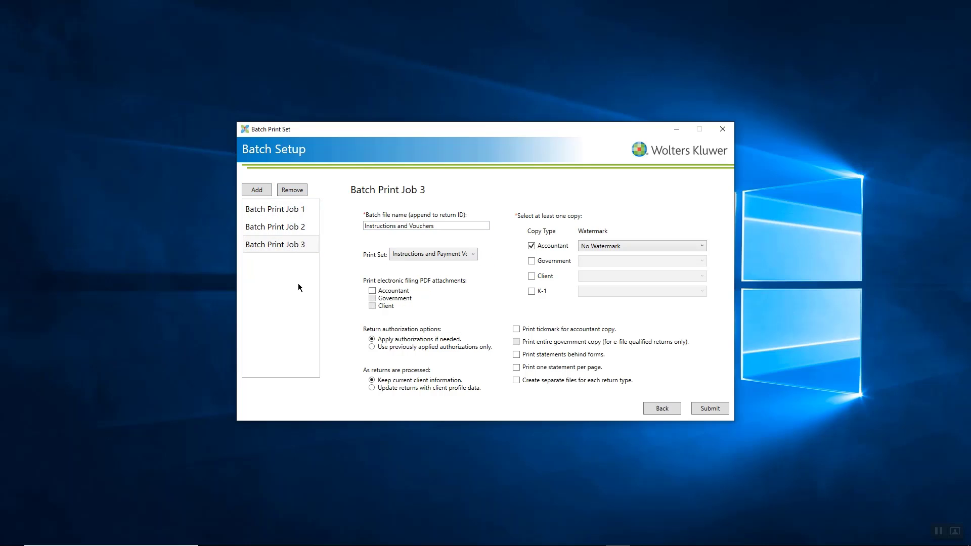
{"action": "left_click", "coordinate": [705, 409]}
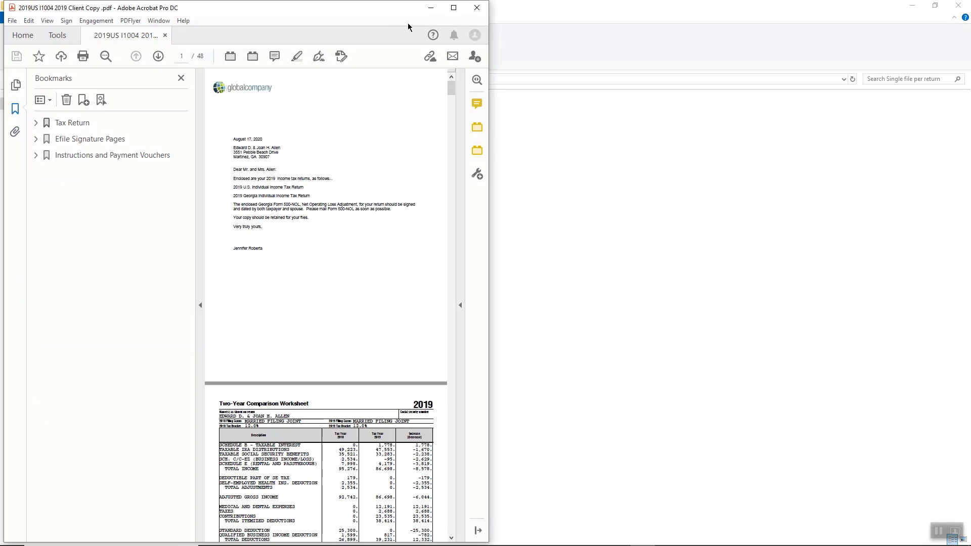
Step: Examine the federal pages under the Tax Return bookmark of the client copy PDF, including the Two-Year Comparison Worksheet and carryovers
{"action": "double_click", "coordinate": [462, 13]}
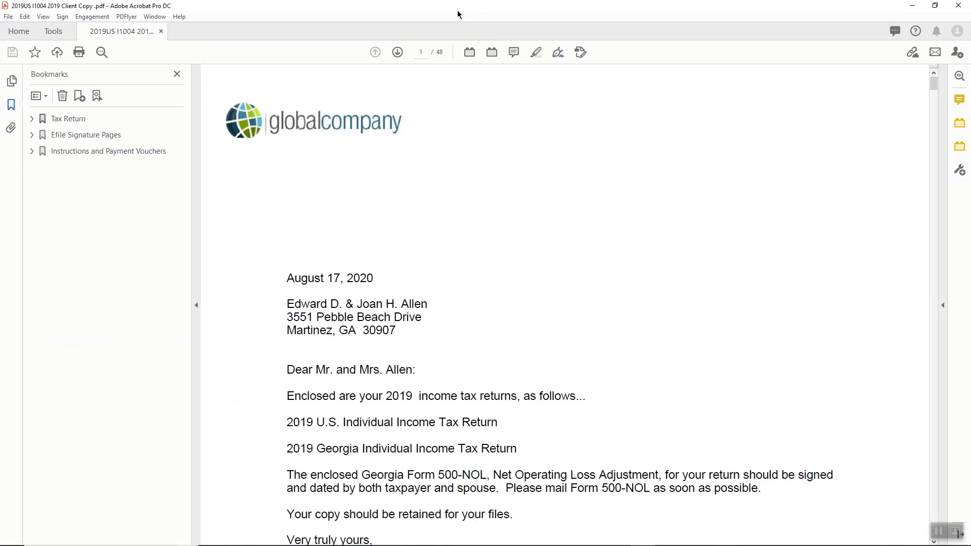
{"action": "left_click", "coordinate": [71, 119]}
{"action": "left_click", "coordinate": [32, 121]}
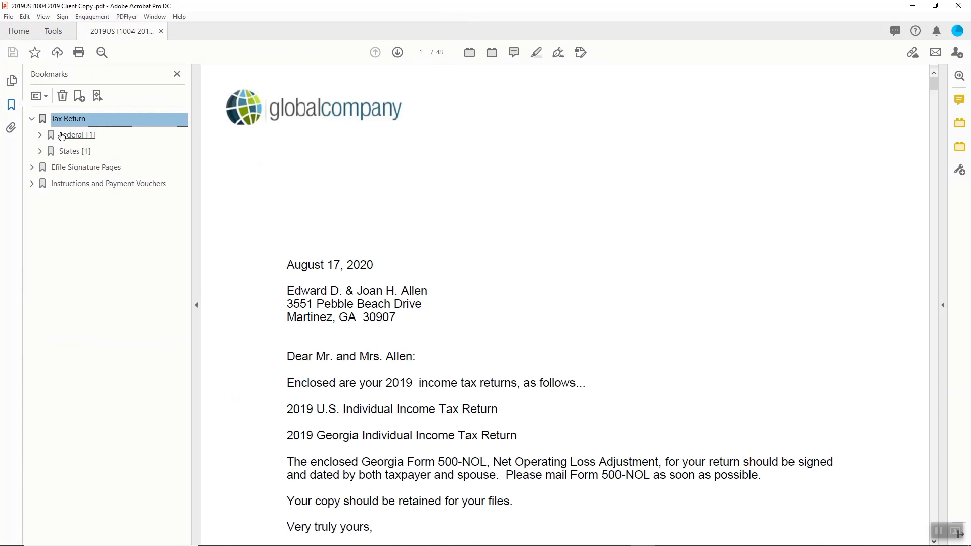
{"action": "left_click", "coordinate": [40, 135]}
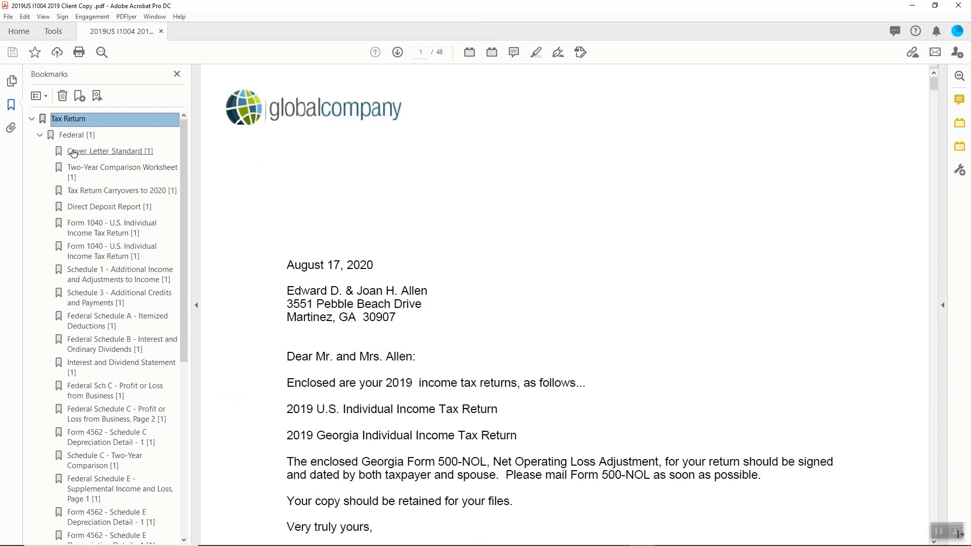
{"action": "left_click", "coordinate": [77, 151]}
{"action": "left_click", "coordinate": [82, 171]}
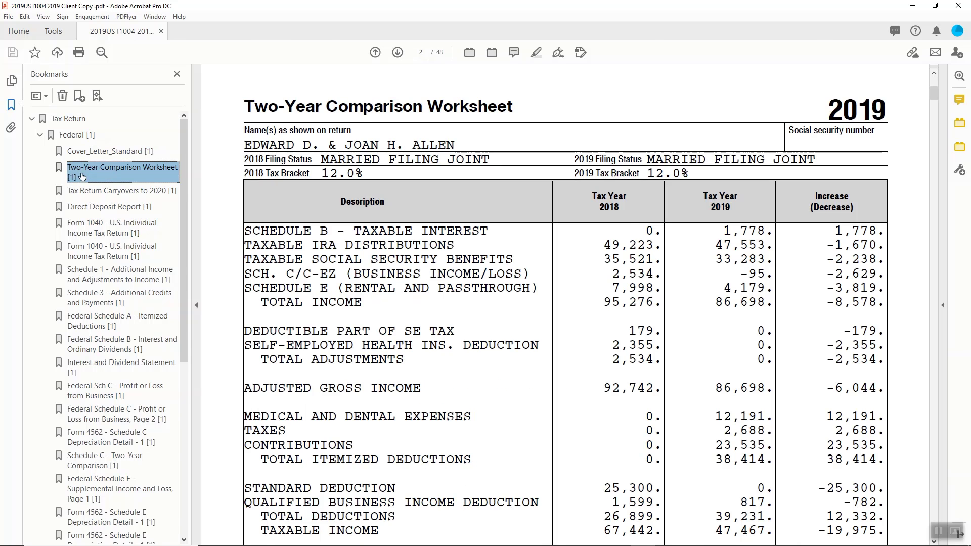
{"action": "left_click", "coordinate": [81, 193]}
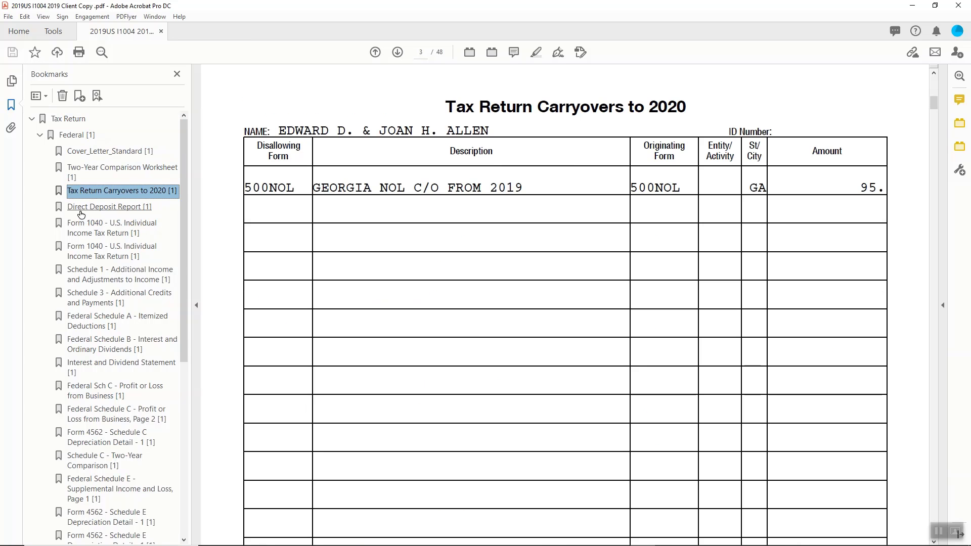
{"action": "left_click", "coordinate": [40, 135]}
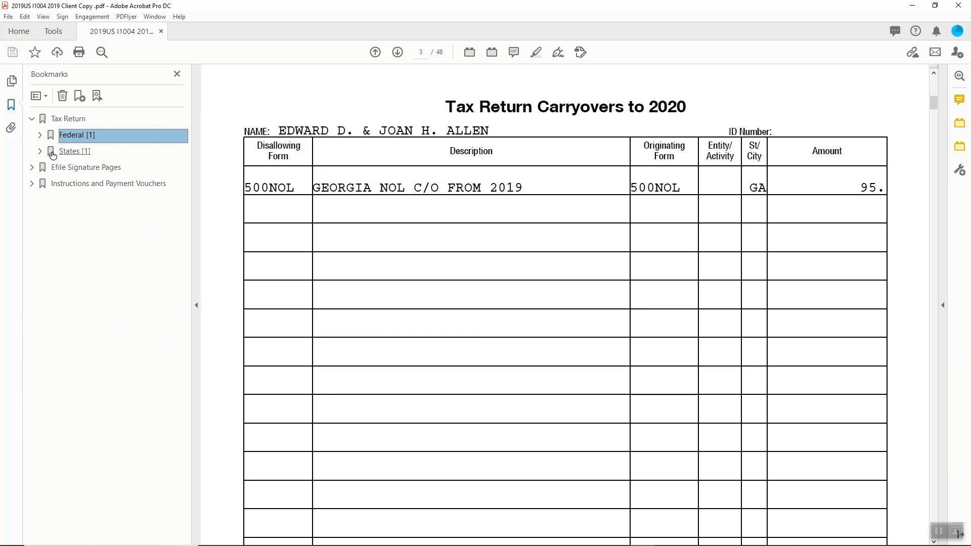
{"action": "left_click", "coordinate": [32, 119]}
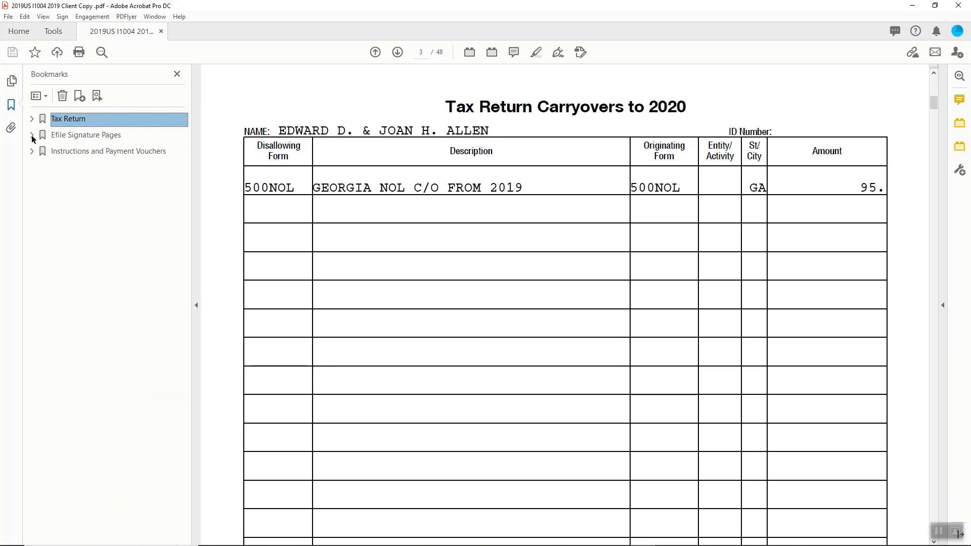
Step: Examine the federal and state forms under the Efile Signature Pages bookmark of the client copy PDF
{"action": "left_click", "coordinate": [32, 135]}
{"action": "left_click", "coordinate": [71, 151]}
{"action": "left_click", "coordinate": [62, 168]}
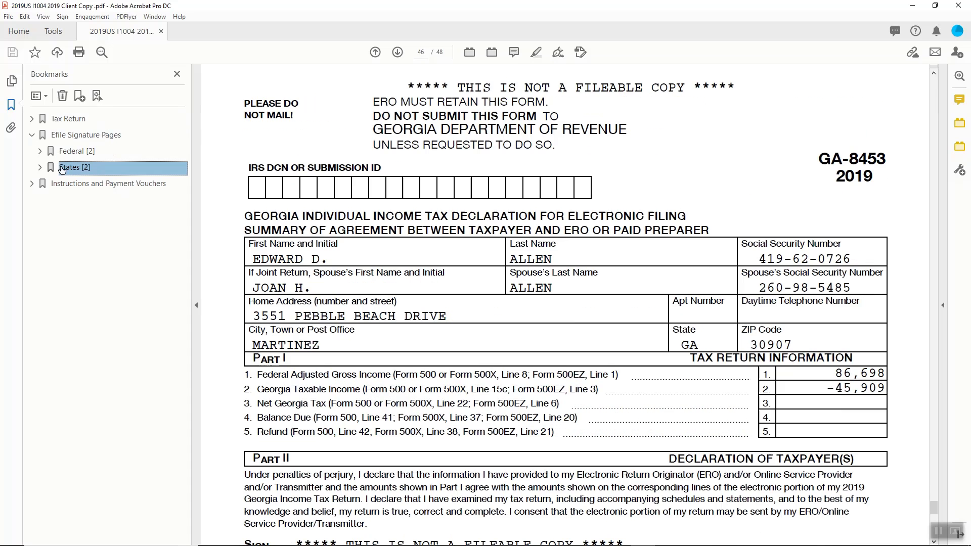
{"action": "left_click", "coordinate": [32, 135]}
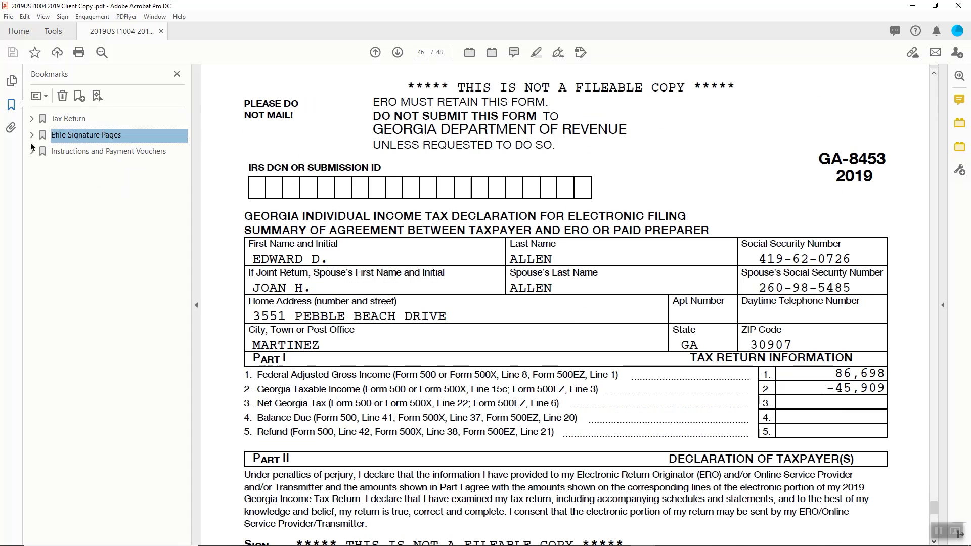
Step: Examine the federal and state filing instructions under the Instructions and Payment Vouchers bookmark, and close the client copy PDF
{"action": "left_click", "coordinate": [32, 150]}
{"action": "left_click", "coordinate": [63, 168]}
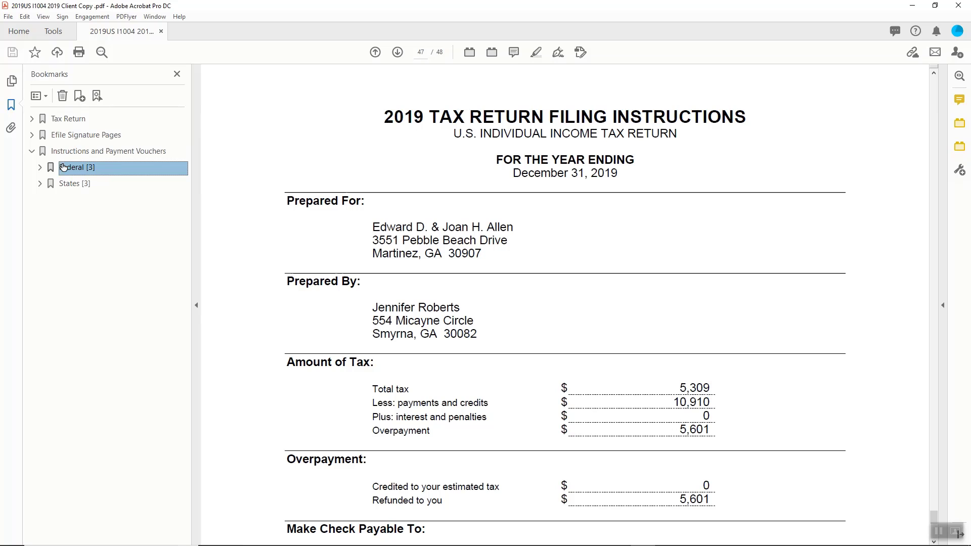
{"action": "left_click", "coordinate": [64, 184]}
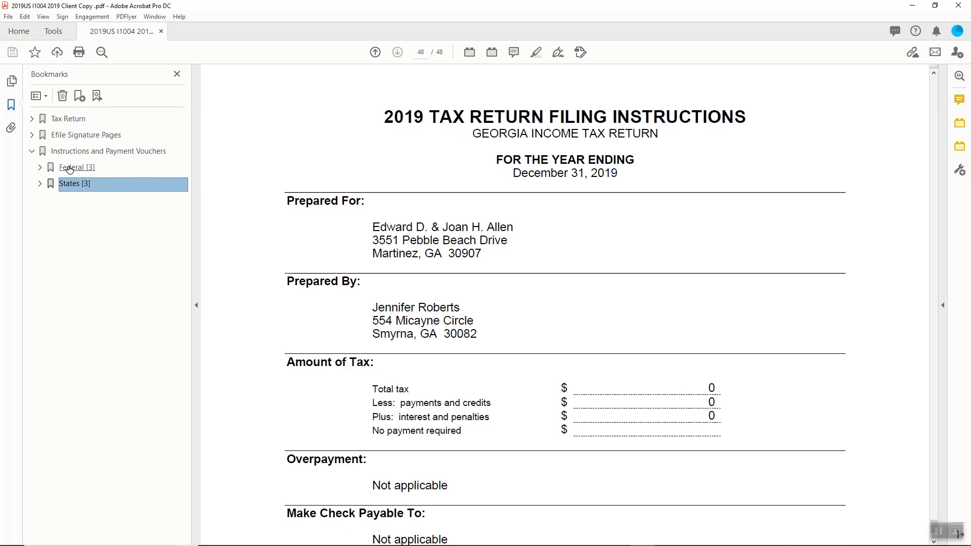
{"action": "left_click", "coordinate": [70, 168]}
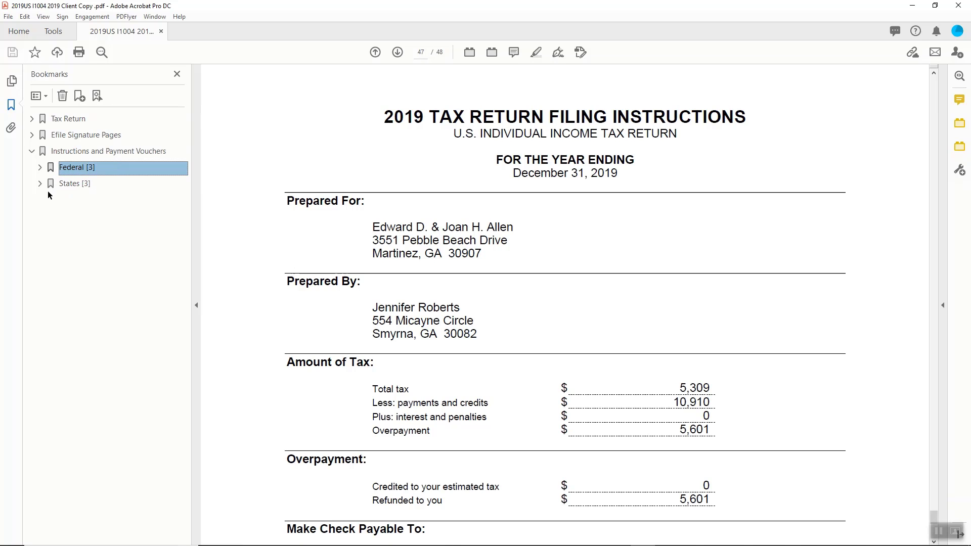
{"action": "left_click", "coordinate": [32, 151]}
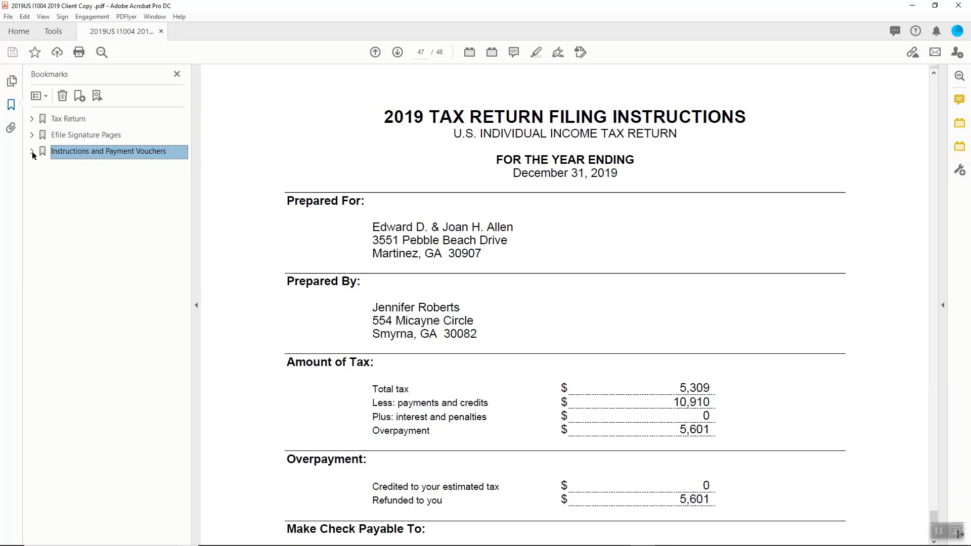
{"action": "left_click", "coordinate": [955, 6]}
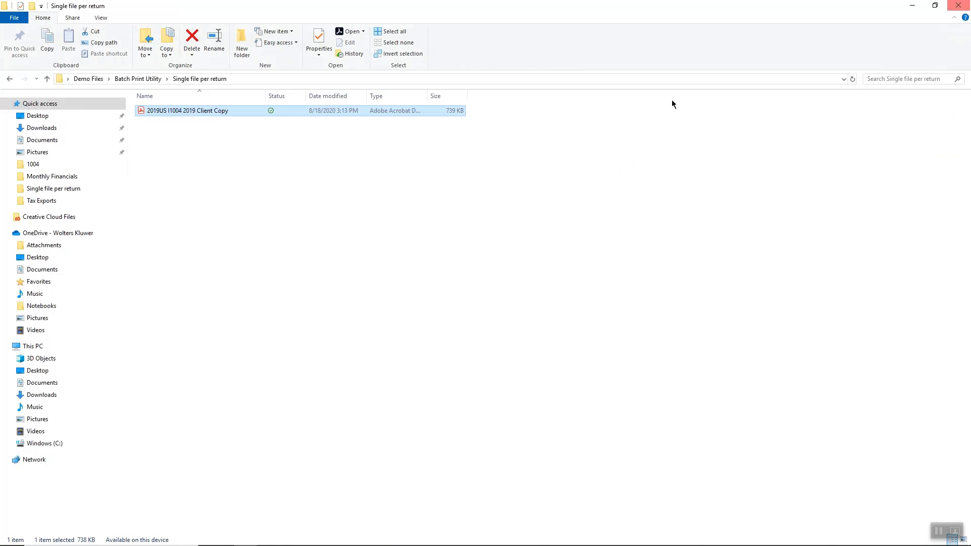
Step: Switch to the Separate file per return folder in Batch Print Utility and open its 1004 subfolder
{"action": "left_click", "coordinate": [46, 80]}
{"action": "double_click", "coordinate": [202, 111]}
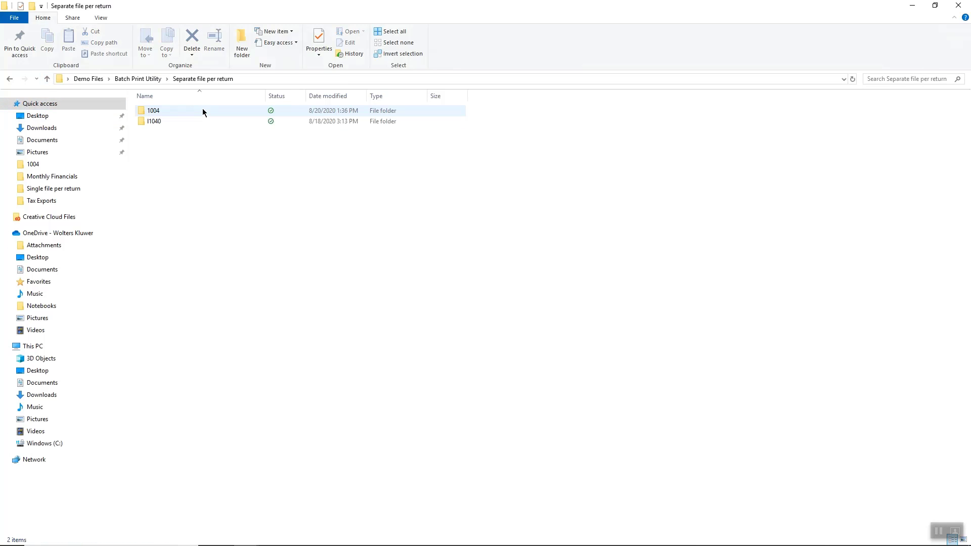
{"action": "double_click", "coordinate": [202, 110]}
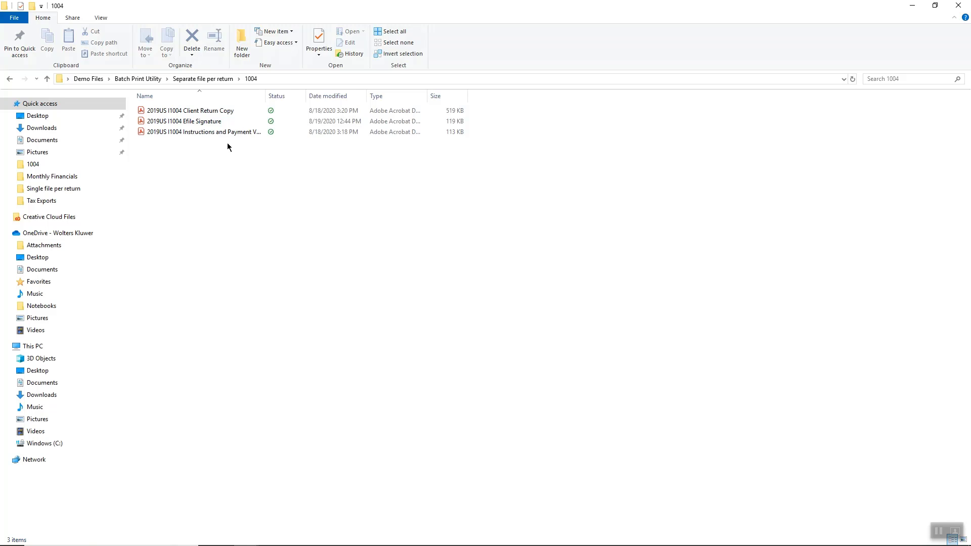
Step: Examine the Two-Year Comparison Worksheet and Tax Return Carryovers to 2020 in the 2019US I1004 Client Return Copy PDF, and close it
{"action": "left_click", "coordinate": [220, 116]}
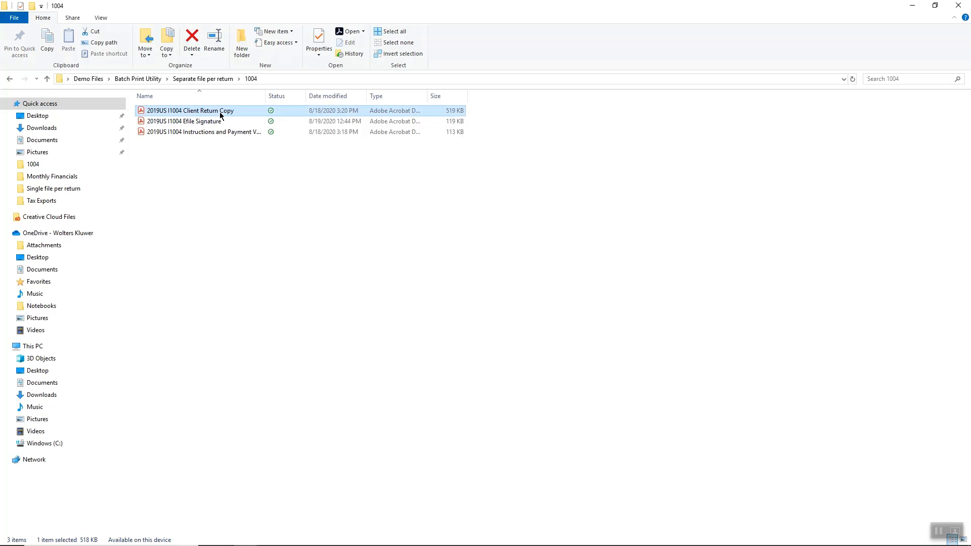
{"action": "double_click", "coordinate": [220, 115]}
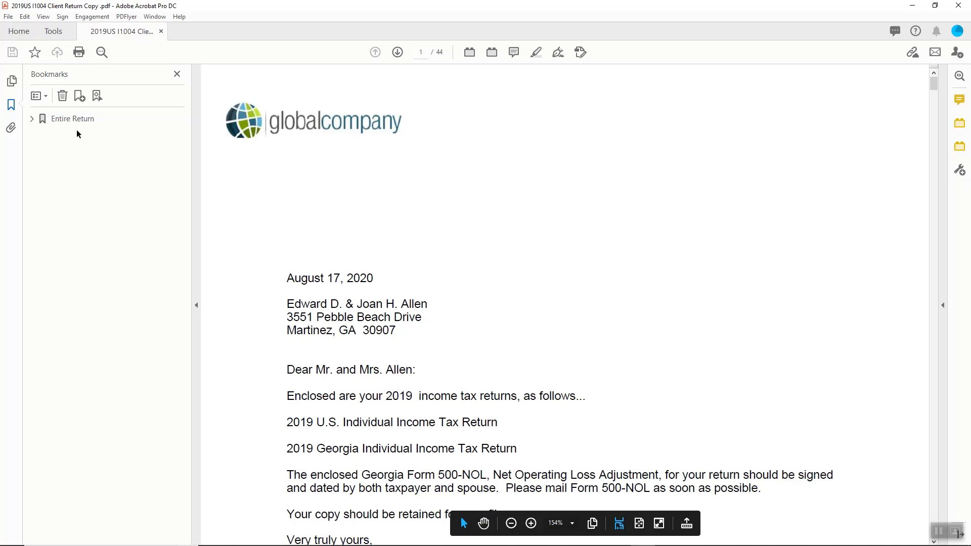
{"action": "left_click", "coordinate": [34, 120]}
{"action": "left_click", "coordinate": [40, 135]}
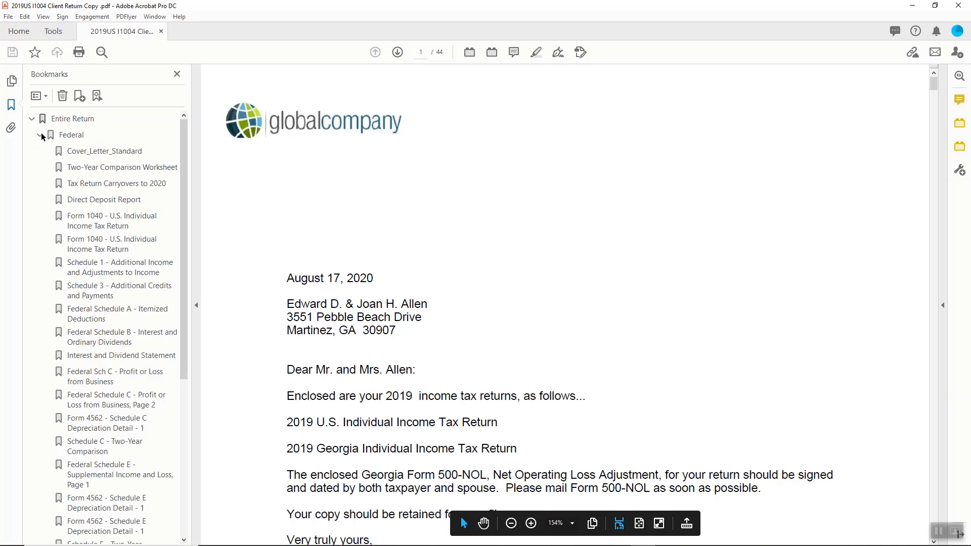
{"action": "left_click", "coordinate": [87, 168]}
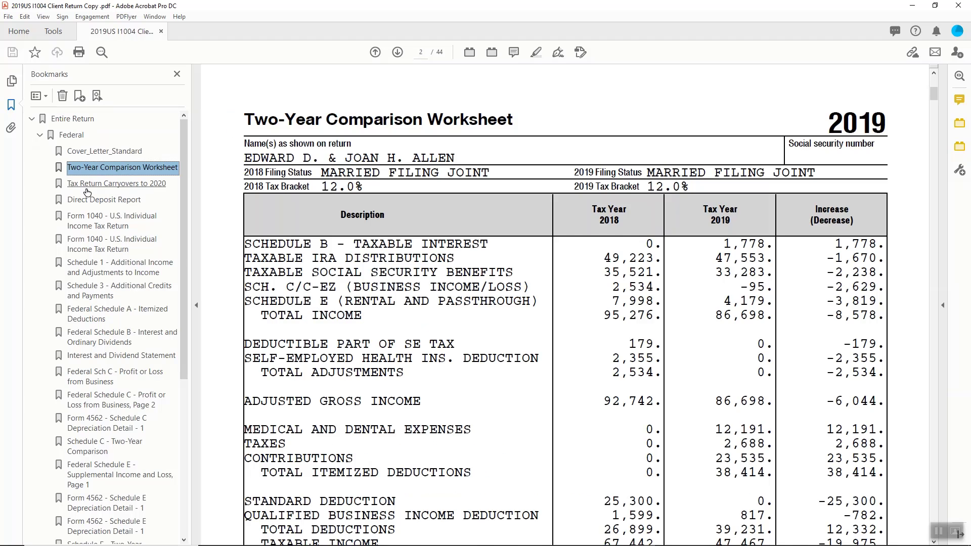
{"action": "left_click", "coordinate": [86, 185]}
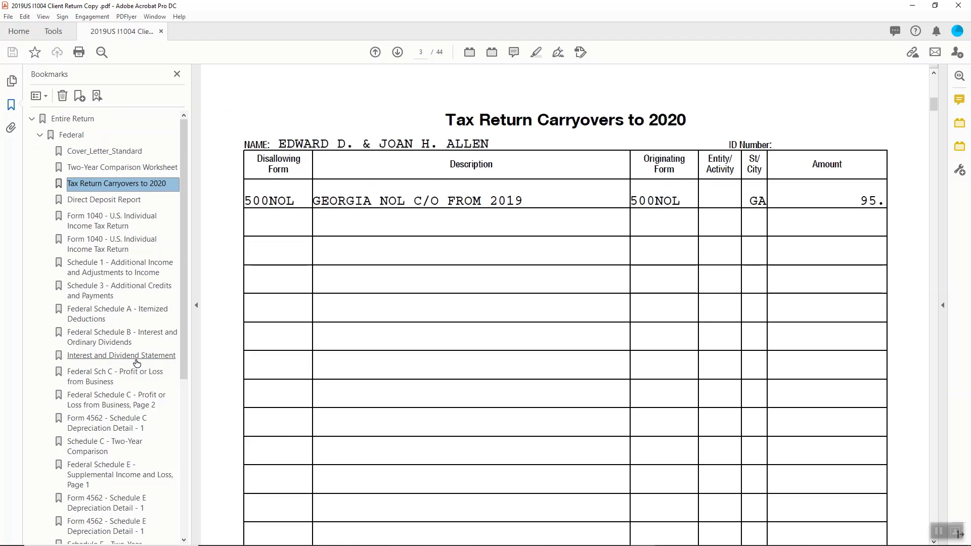
{"action": "left_click", "coordinate": [958, 5]}
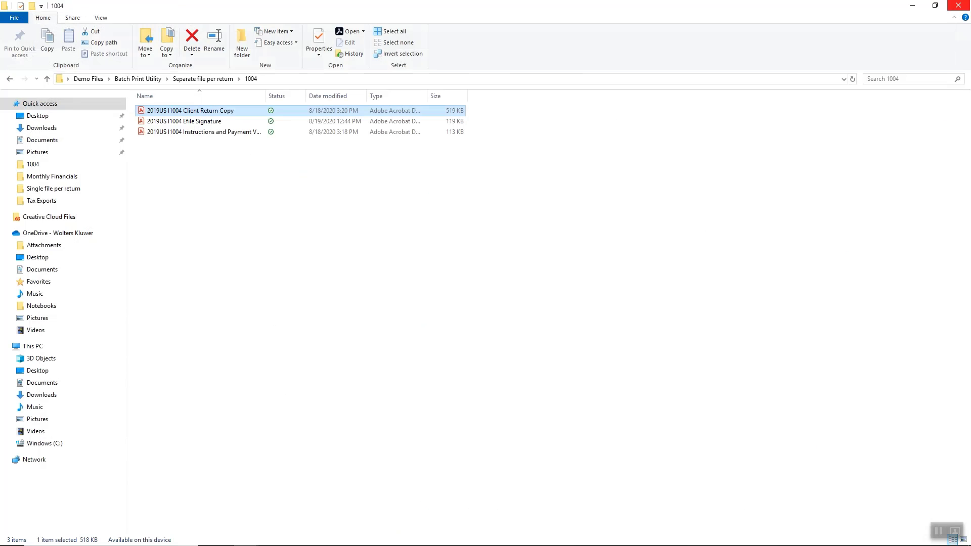
Step: Examine the Entire Return bookmarks of the 2019US I1004 Efile Signature PDF, close it, and select the instructions and payment vouchers PDF
{"action": "left_click", "coordinate": [191, 131]}
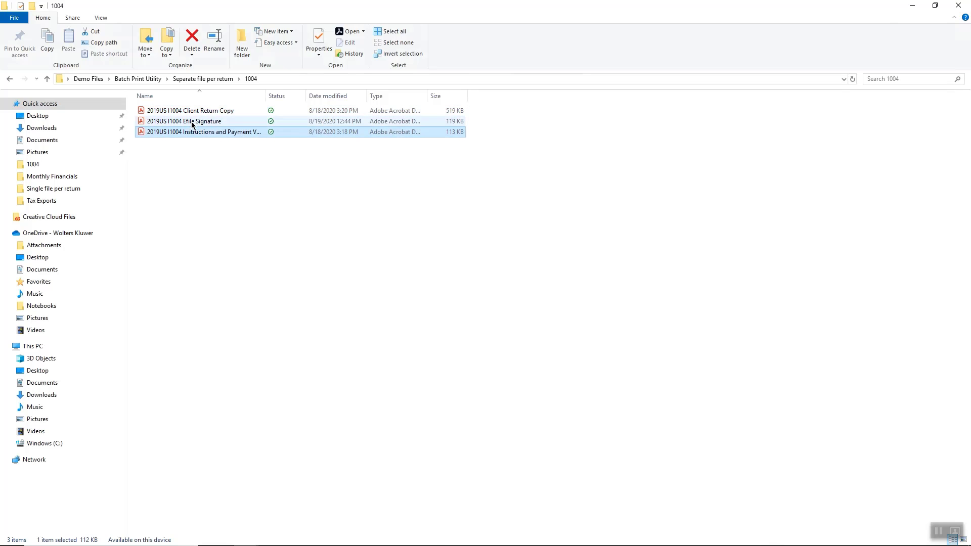
{"action": "left_click", "coordinate": [230, 122]}
{"action": "double_click", "coordinate": [231, 125]}
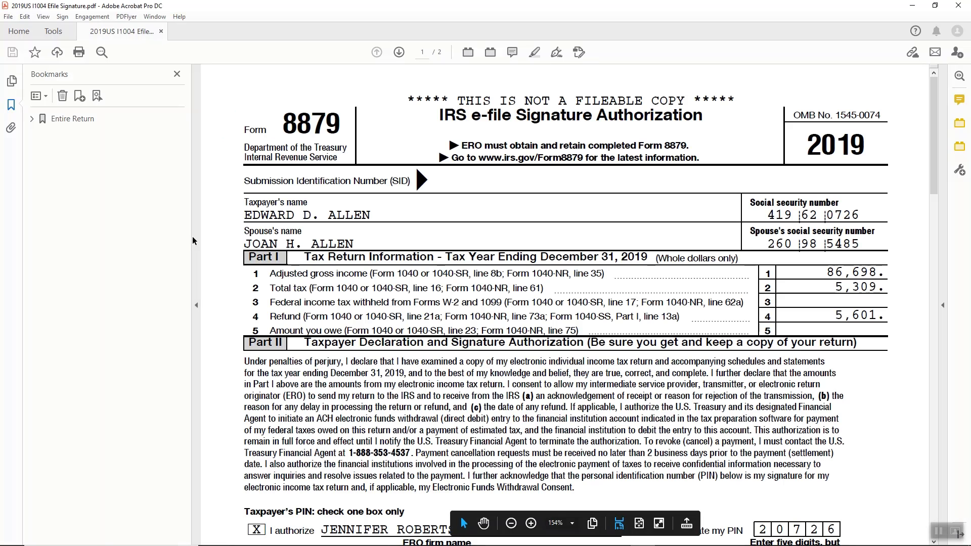
{"action": "left_click", "coordinate": [32, 119]}
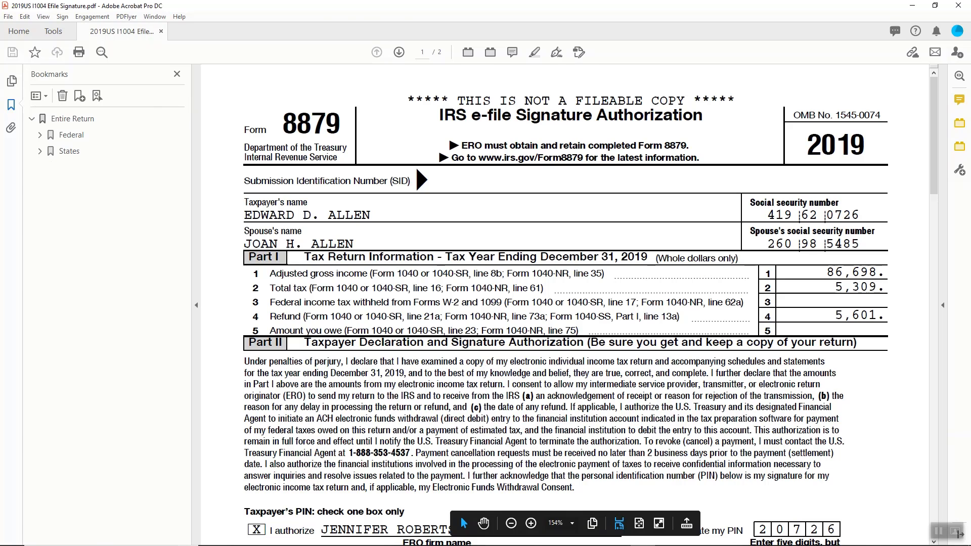
{"action": "left_click", "coordinate": [959, 5]}
{"action": "left_click", "coordinate": [222, 133]}
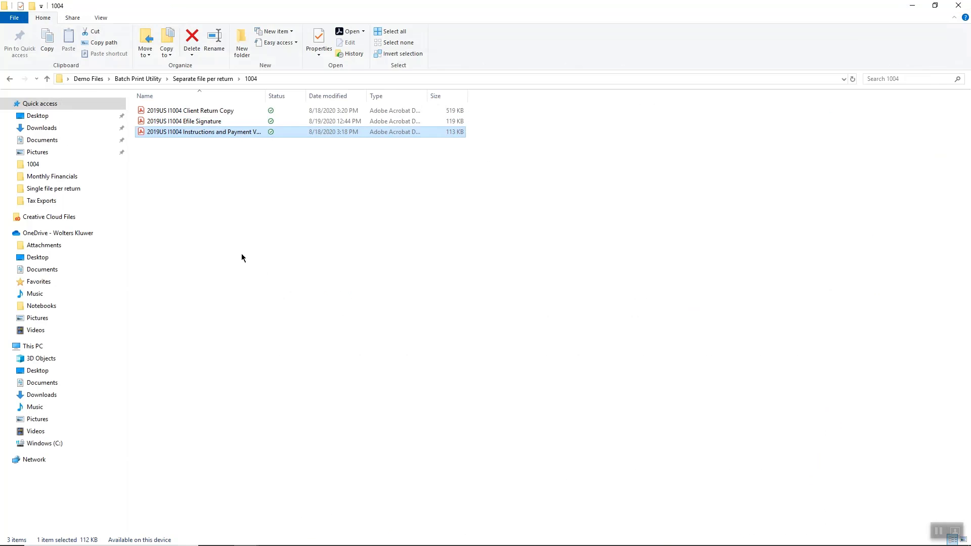